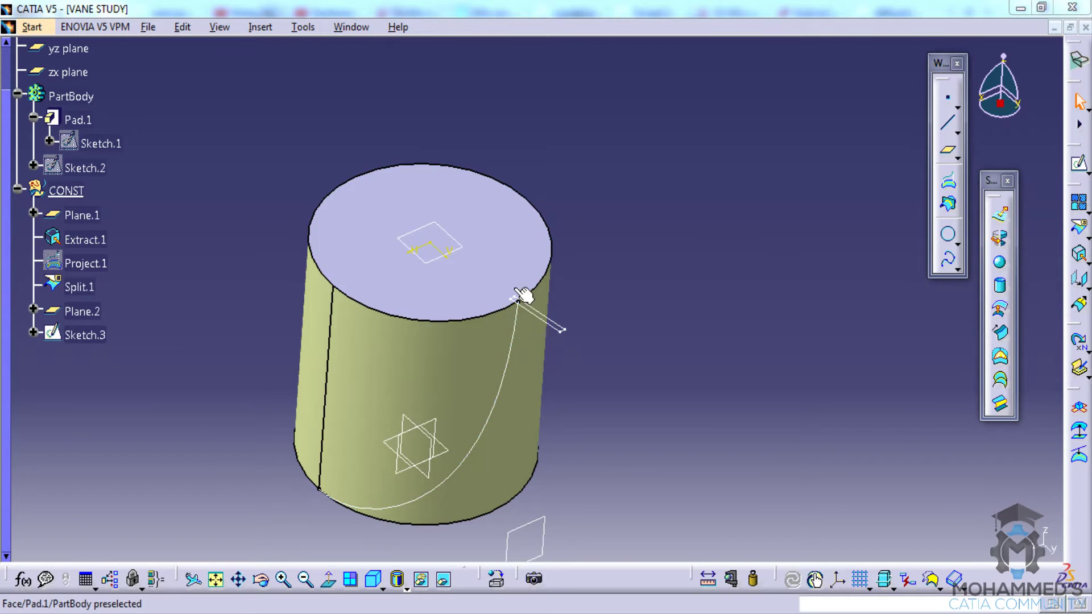
Inspect the finished curved vane part for reference, then return to the VANE STUDY cylinder
middle_drag(506, 284, 630, 304)
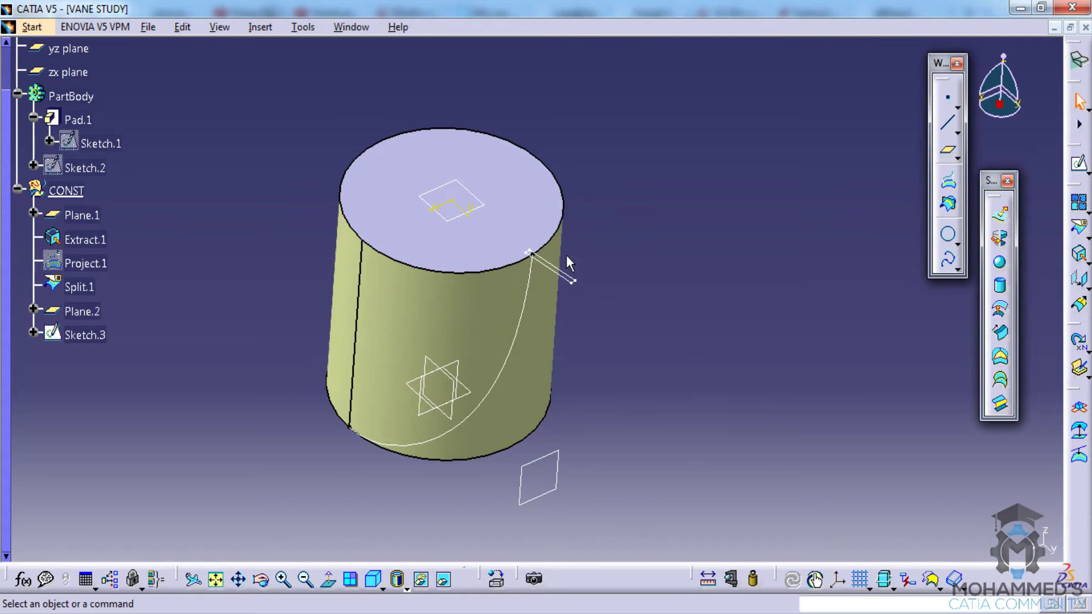
mouse_move(568, 264)
middle_down()
mouse_move(565, 283)
mouse_move(579, 254)
middle_up()
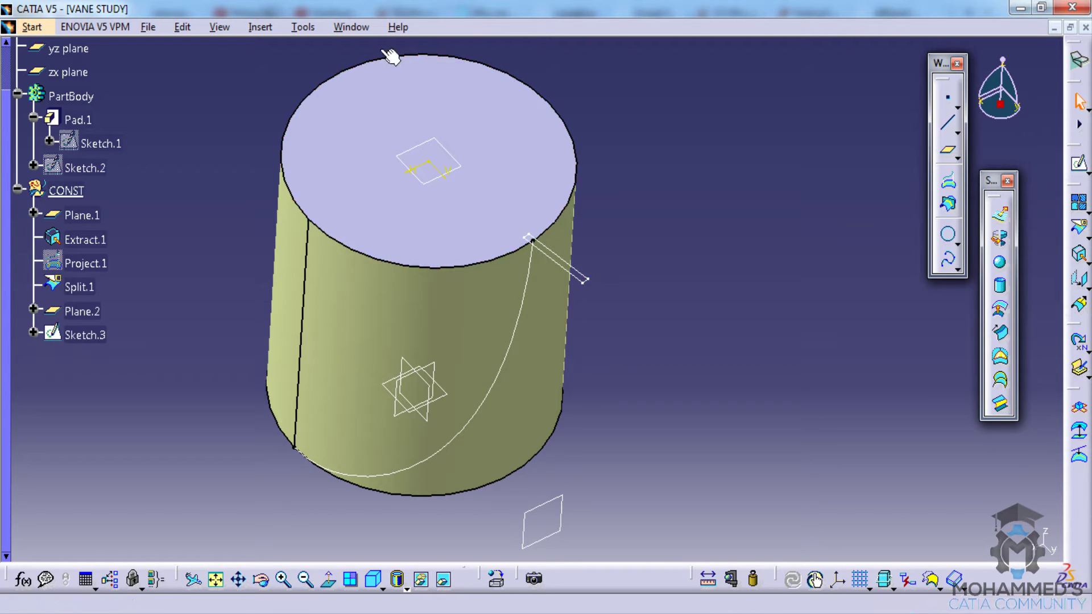
click(350, 26)
click(430, 135)
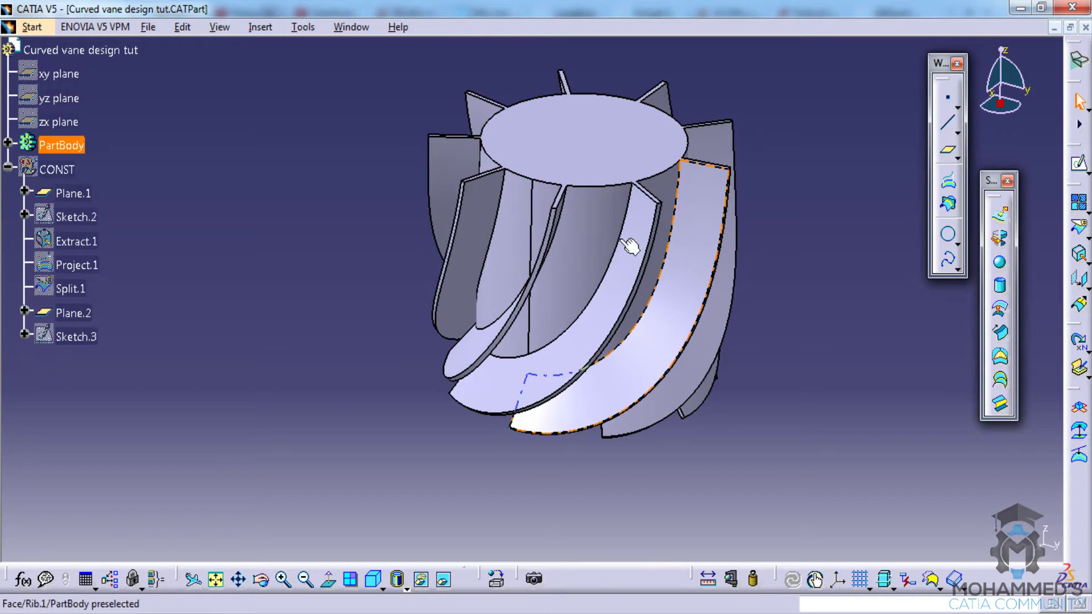
middle_drag(631, 245, 398, 77)
click(351, 27)
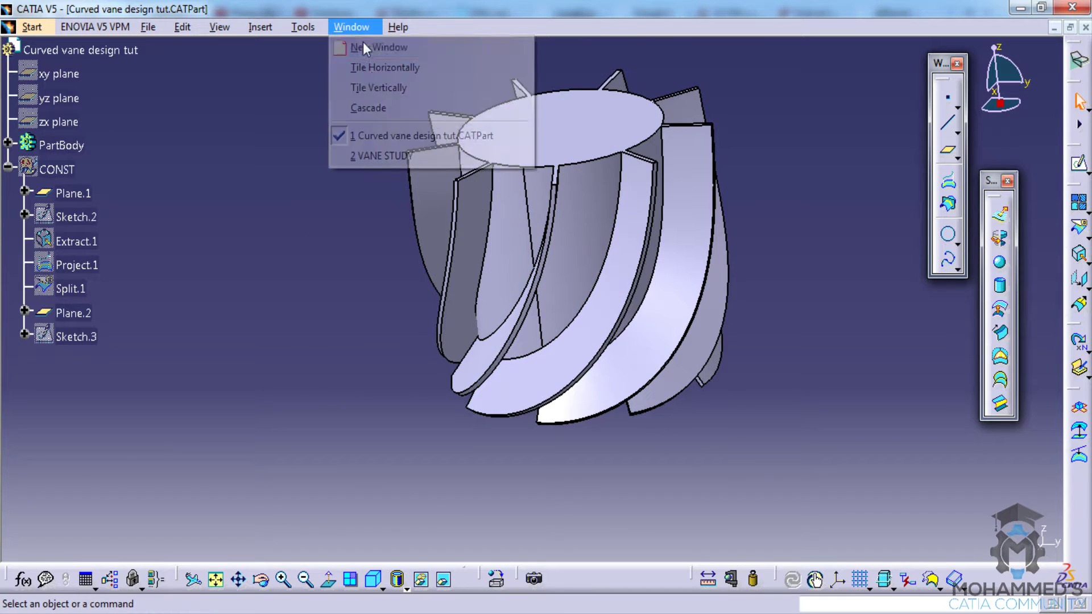
click(404, 156)
middle_drag(529, 236, 614, 210)
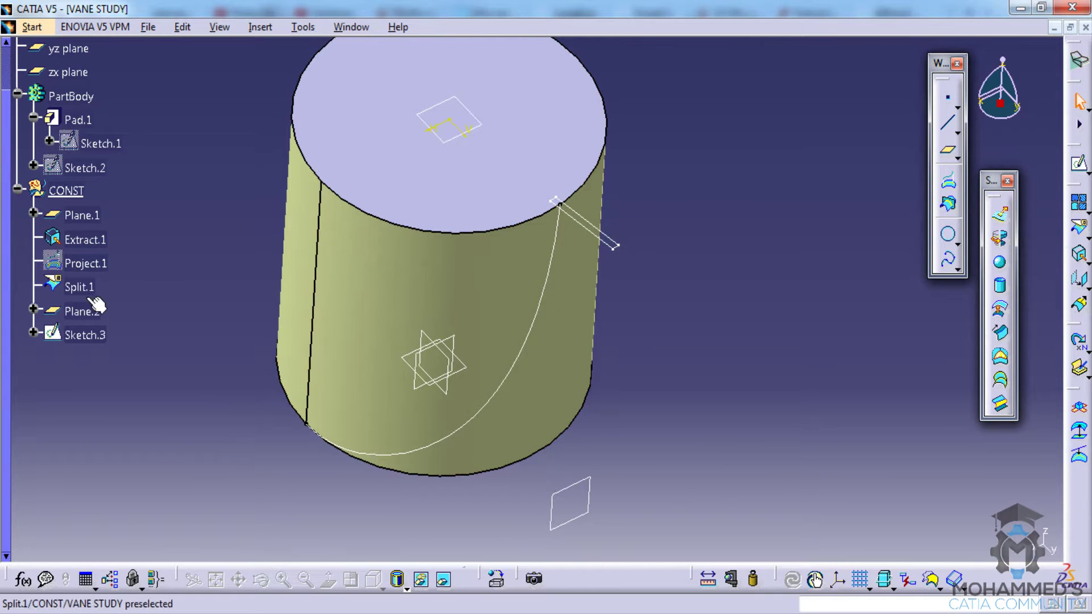
Select Sketch.3 as the vane profile and switch to the Part Design workbench
click(598, 236)
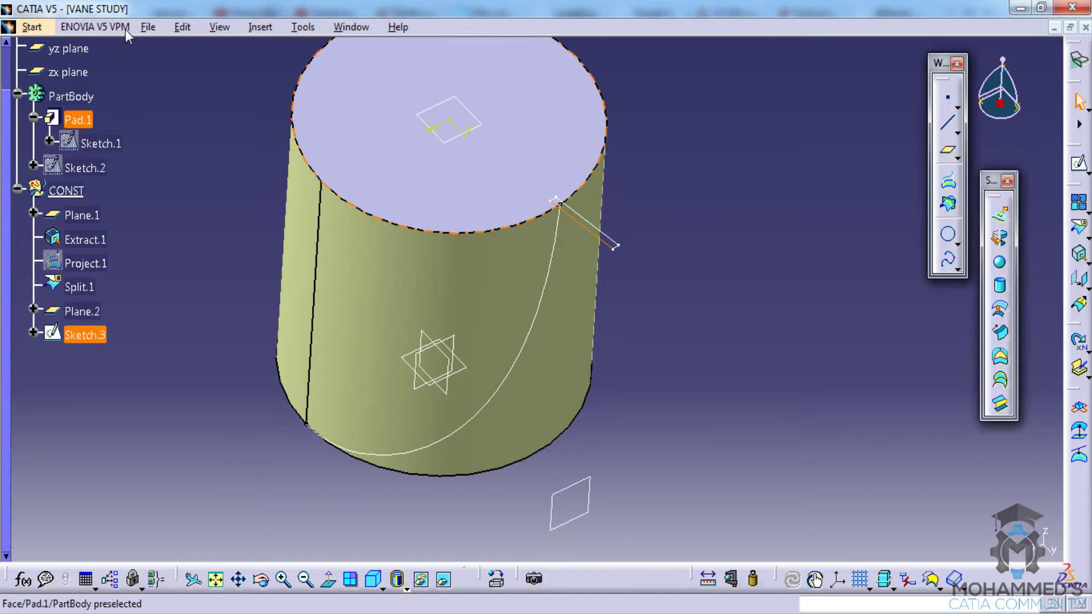
click(32, 27)
mouse_move(171, 67)
click(323, 69)
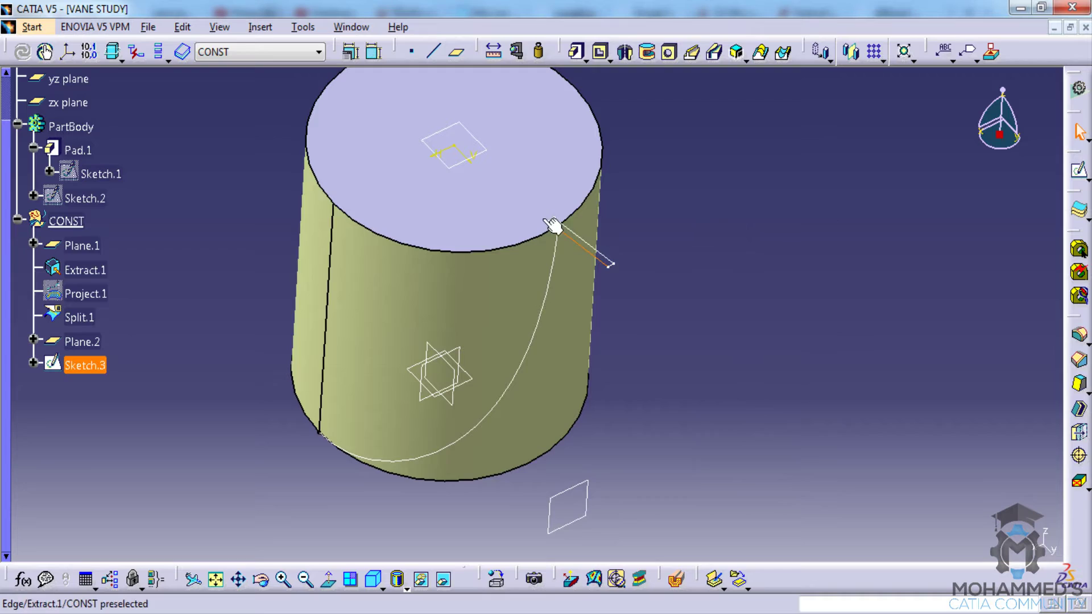
Start a Rib from Sketch.3, accepting the body warning
middle_drag(486, 231, 527, 204)
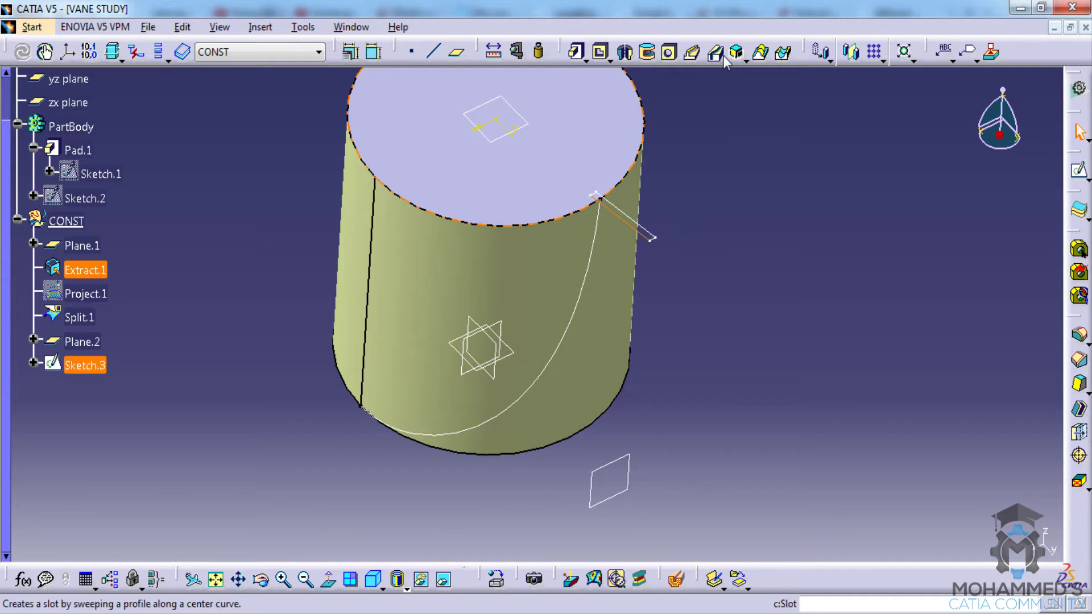
click(691, 52)
click(671, 356)
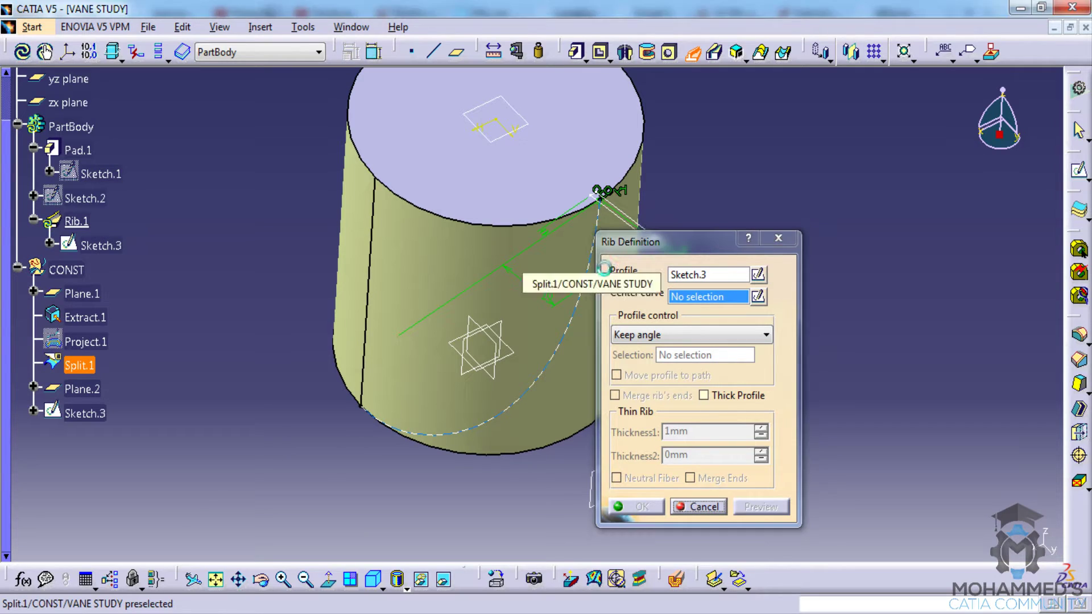
Sweep Sketch.3 along Split.1 into Rib.1, reading and dismissing the small-edge warning
click(601, 265)
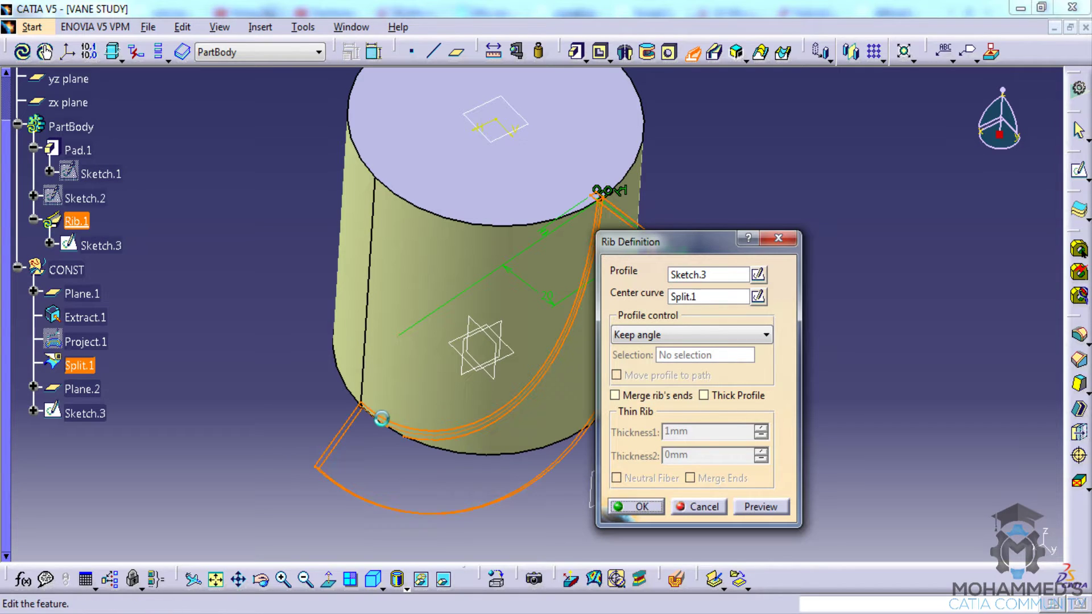
click(643, 507)
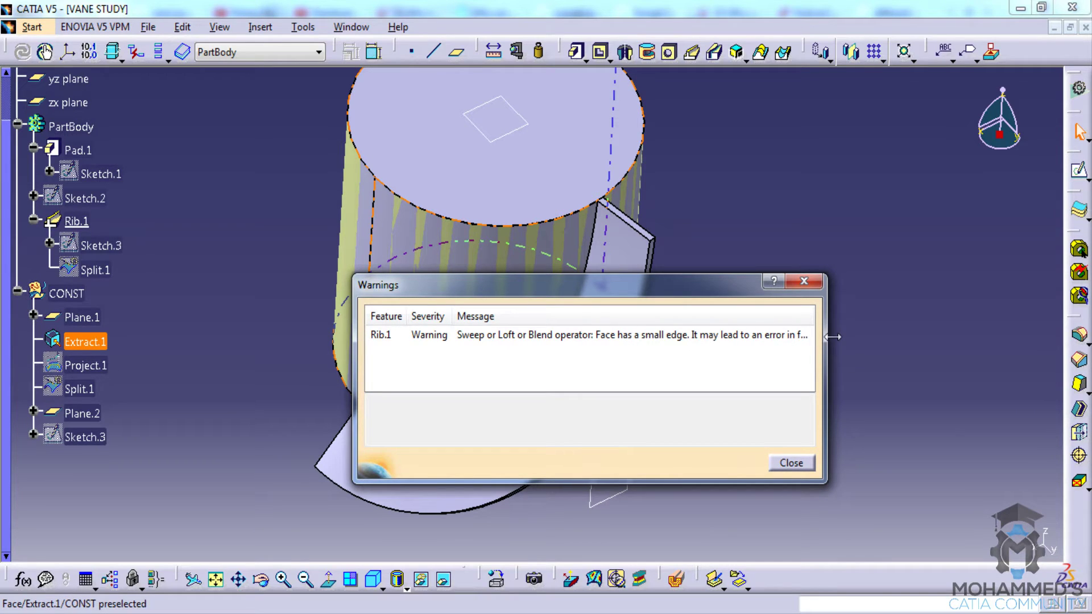
drag(832, 336, 947, 335)
double_click(820, 324)
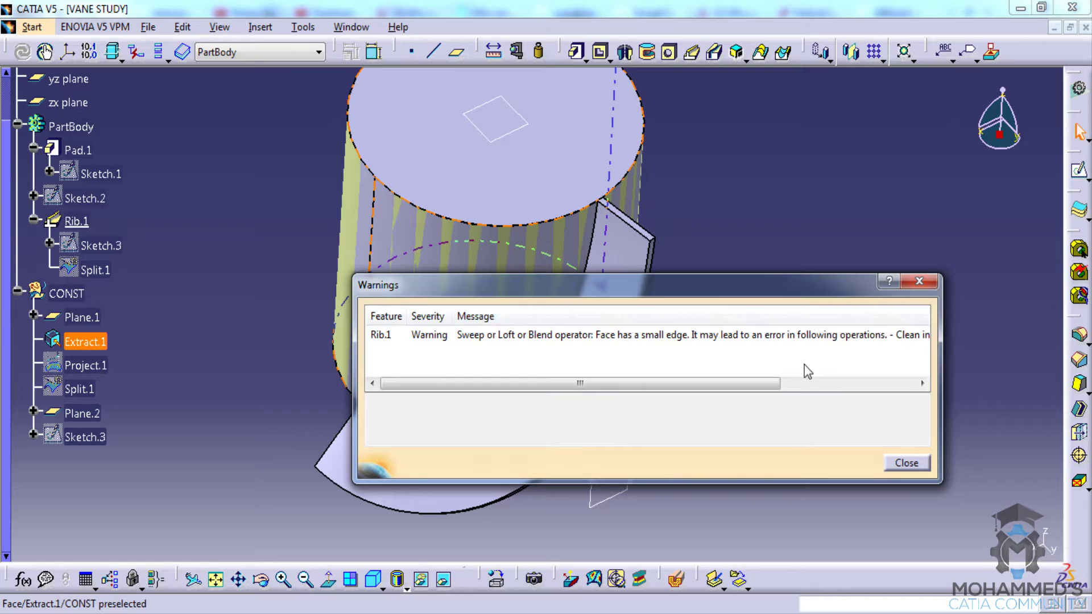
drag(762, 395, 898, 393)
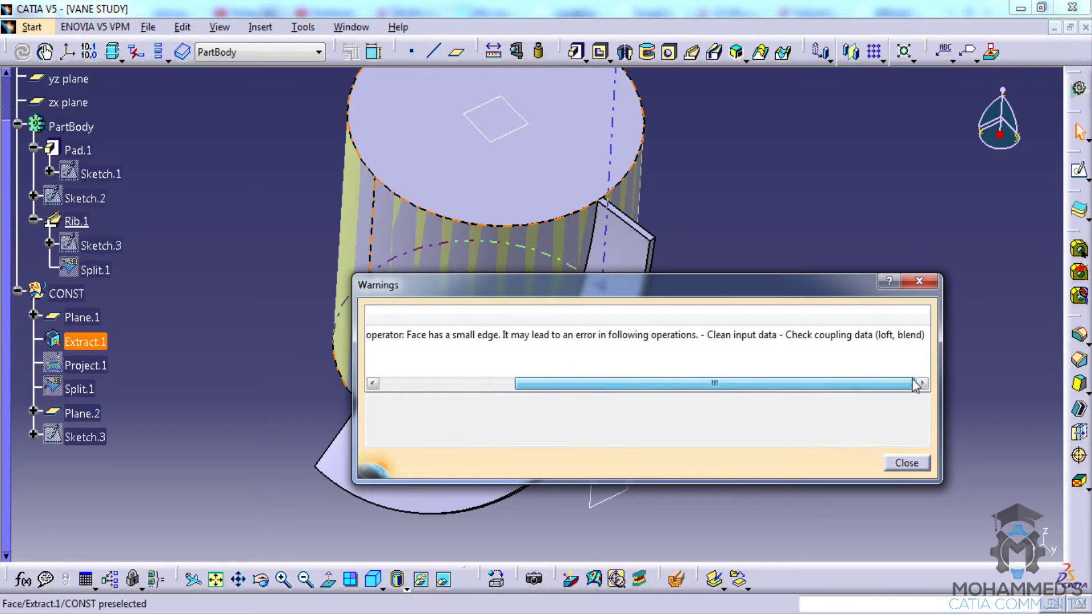
click(909, 463)
middle_drag(524, 317, 640, 292)
click(617, 291)
click(568, 282)
click(421, 290)
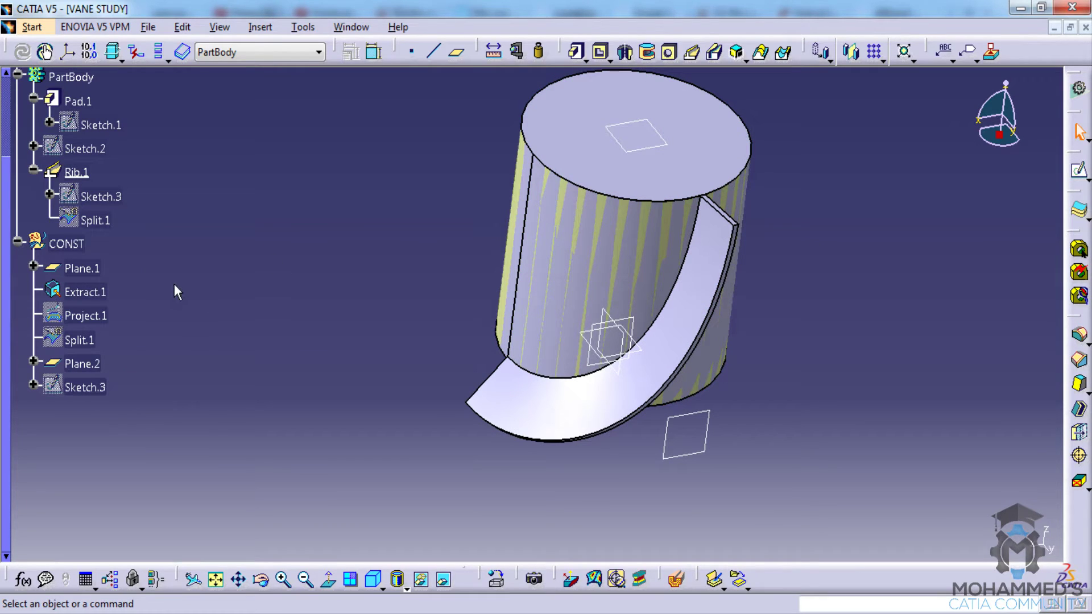
middle_drag(585, 298, 465, 348)
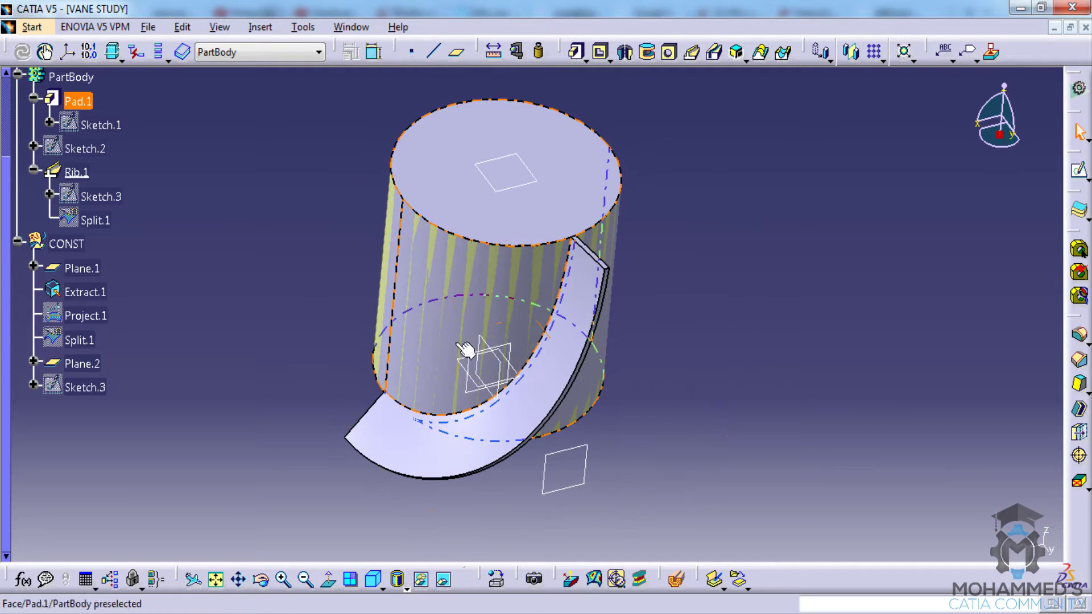
click(614, 244)
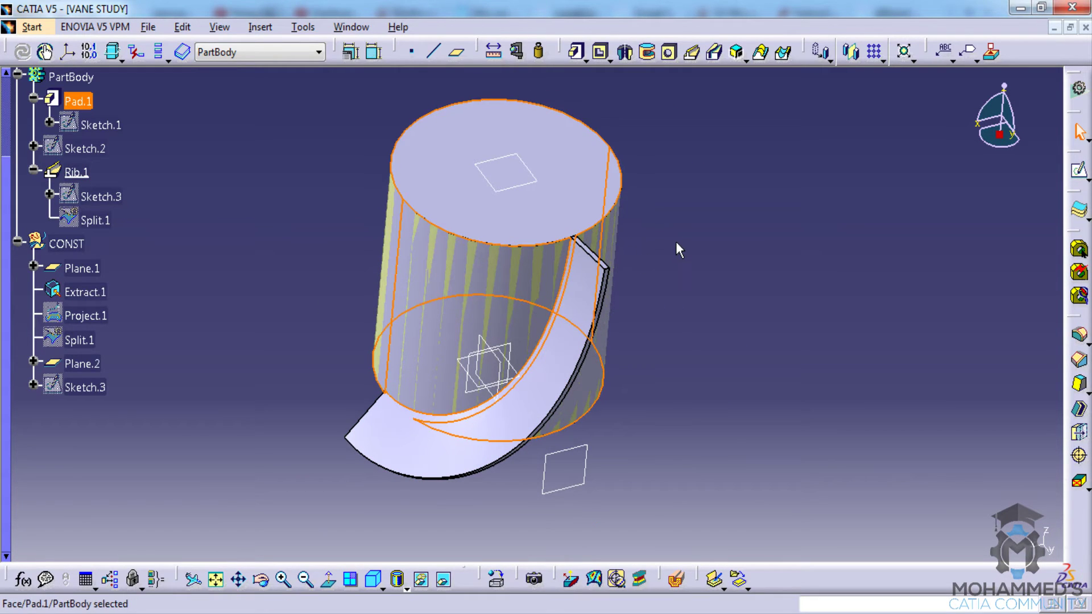
click(301, 257)
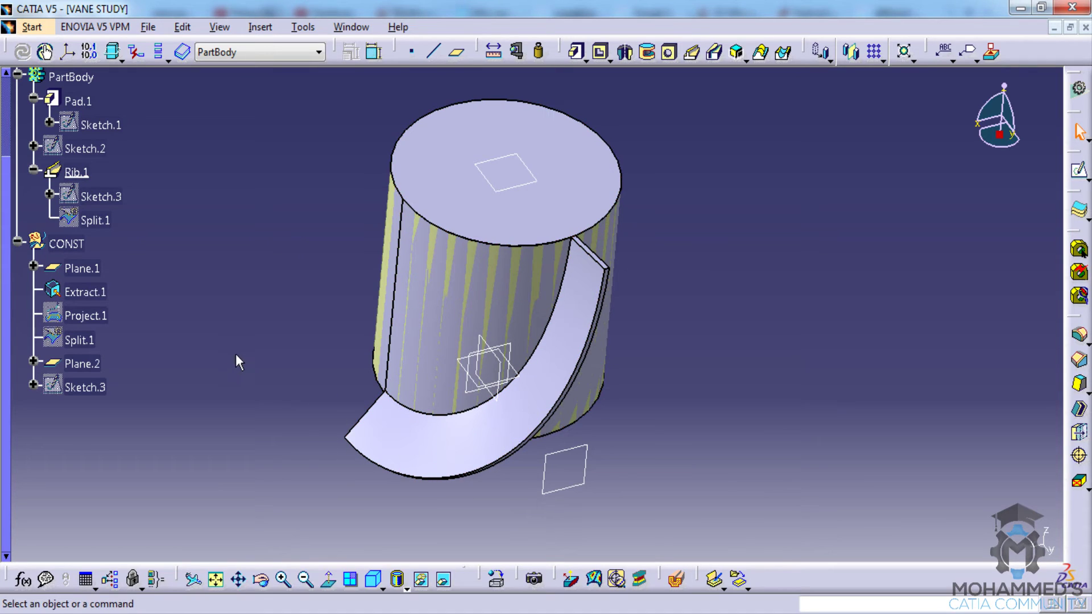
click(89, 176)
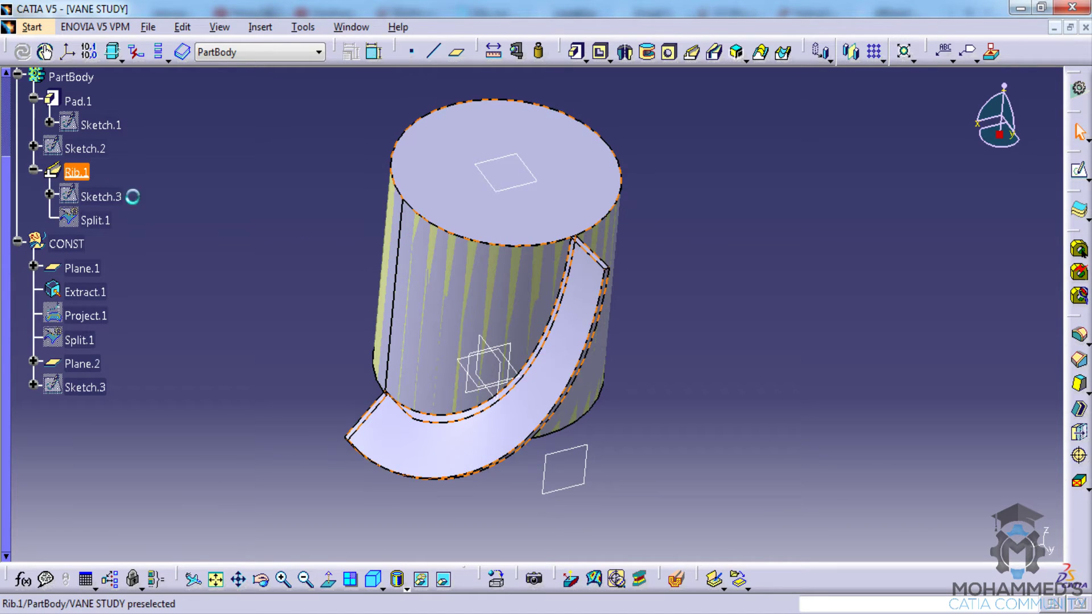
Start a circular pattern of the rib vane and hide the CONST construction set
ctrl+click(534, 147)
click(218, 27)
mouse_move(261, 27)
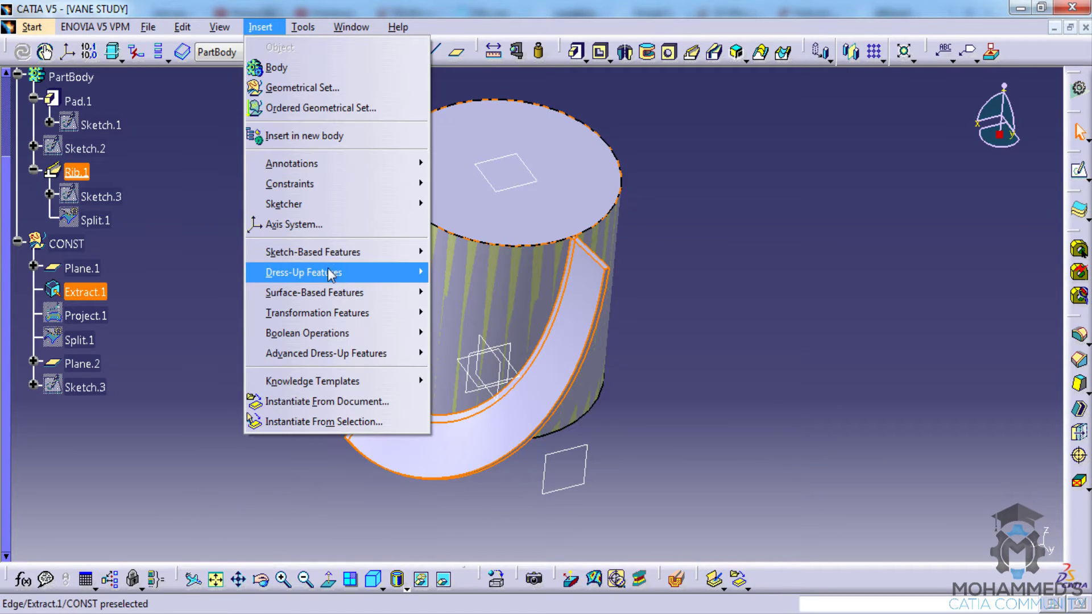
mouse_move(341, 313)
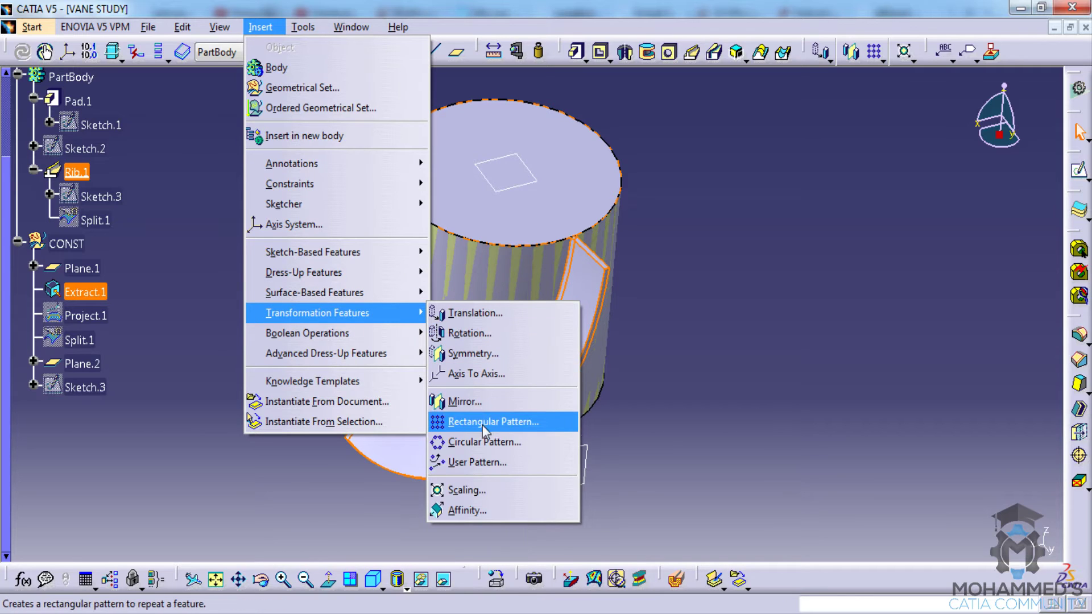
click(505, 449)
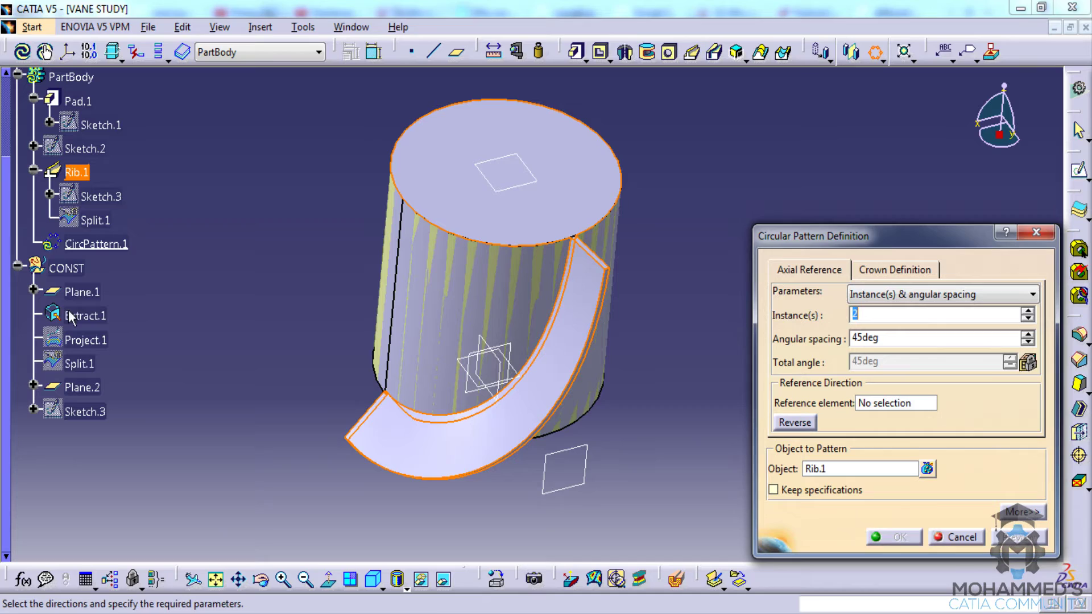
right_click(68, 267)
click(93, 317)
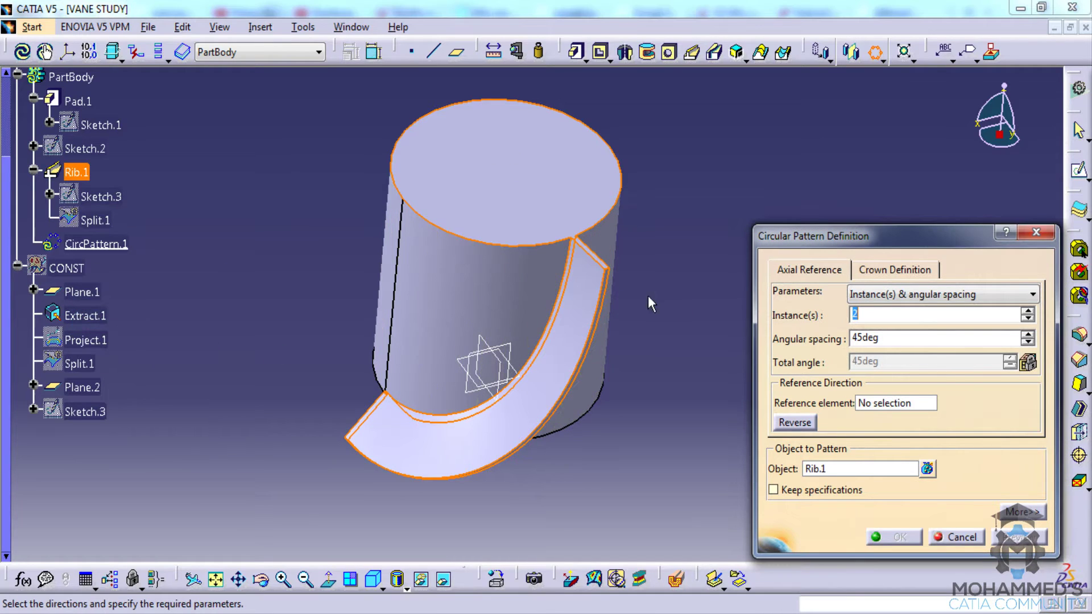
Make it a complete crown of 9 instances around the Pad.1 face, then inspect the ring
click(938, 294)
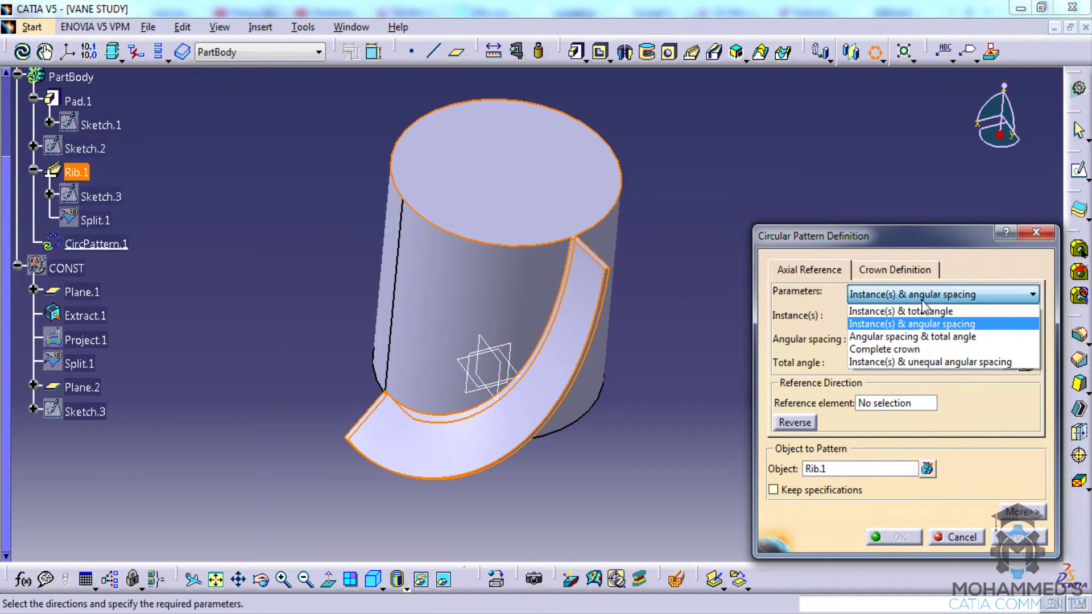
click(893, 351)
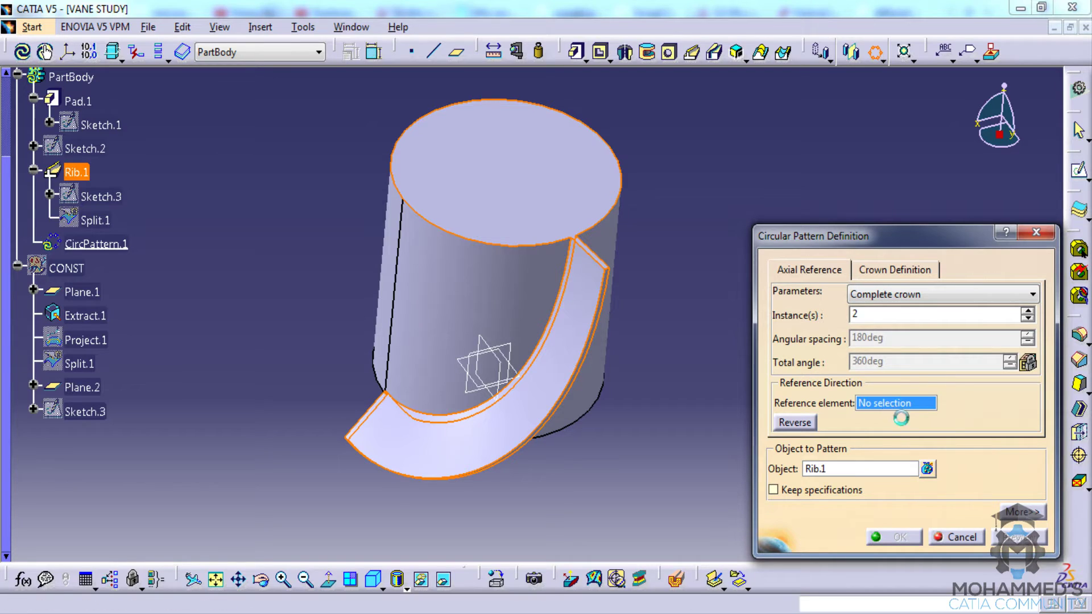
click(488, 315)
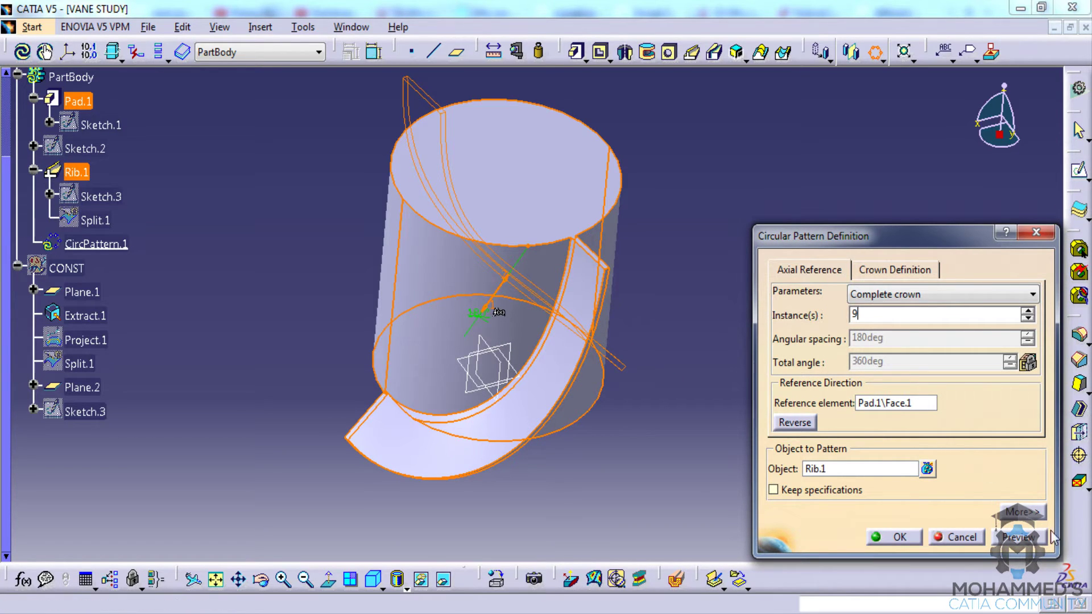
click(894, 537)
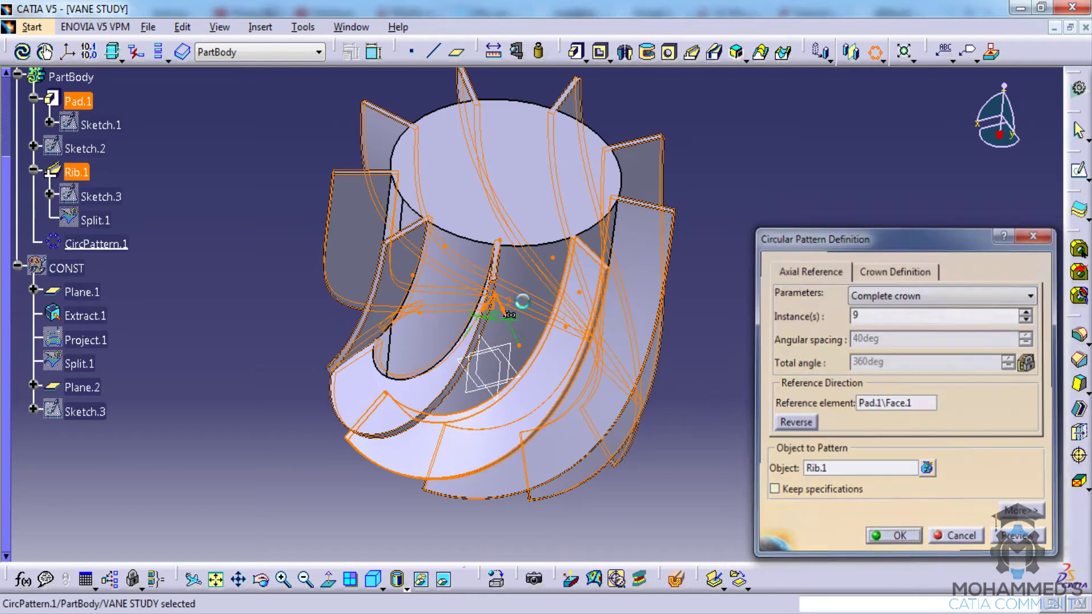
click(549, 318)
middle_drag(549, 318, 648, 295)
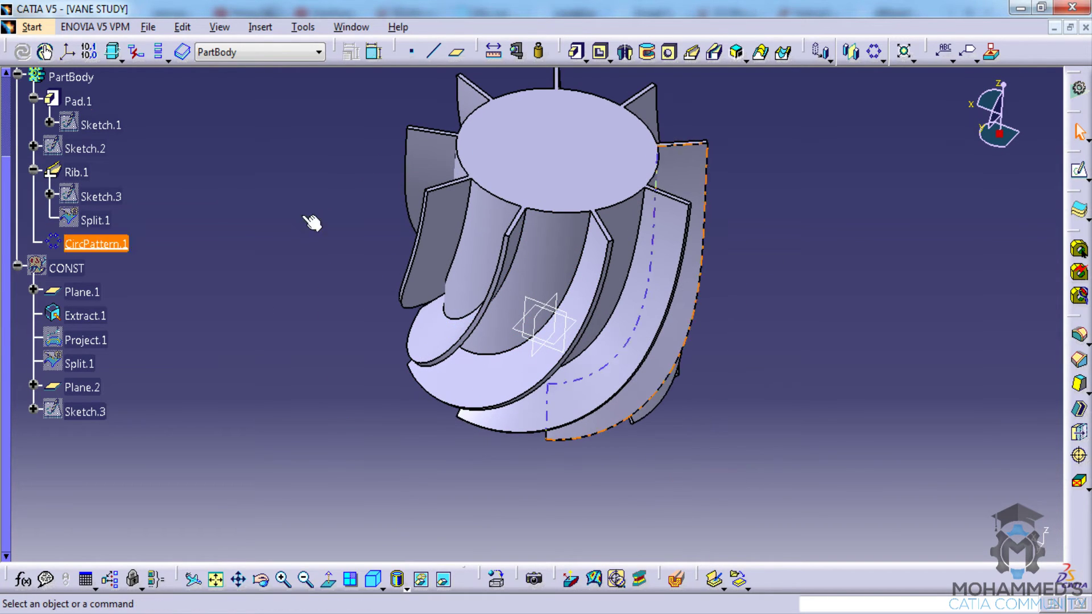
click(174, 189)
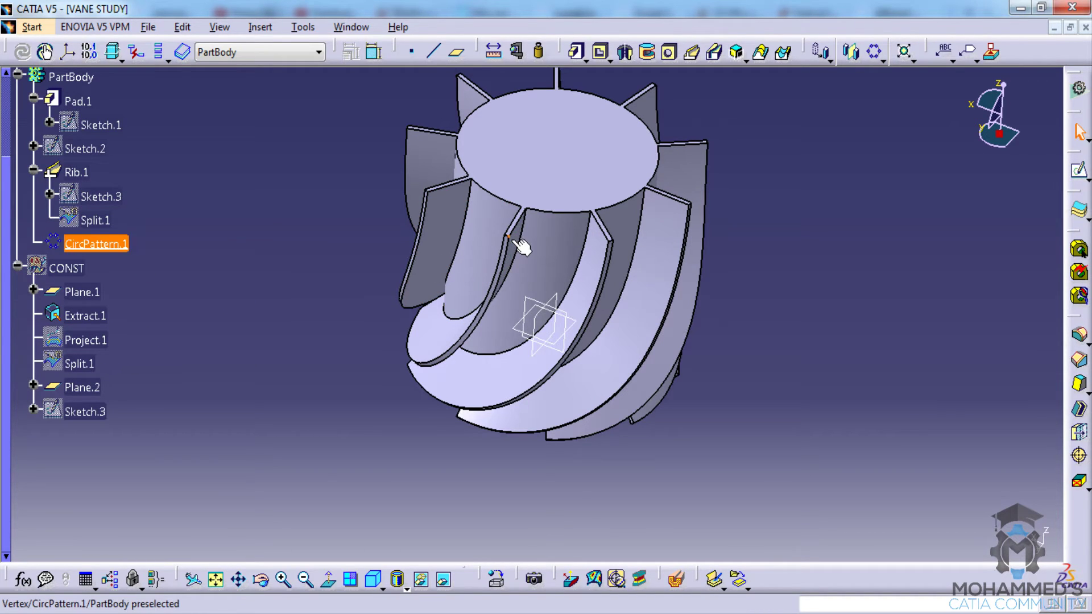
double_click(105, 197)
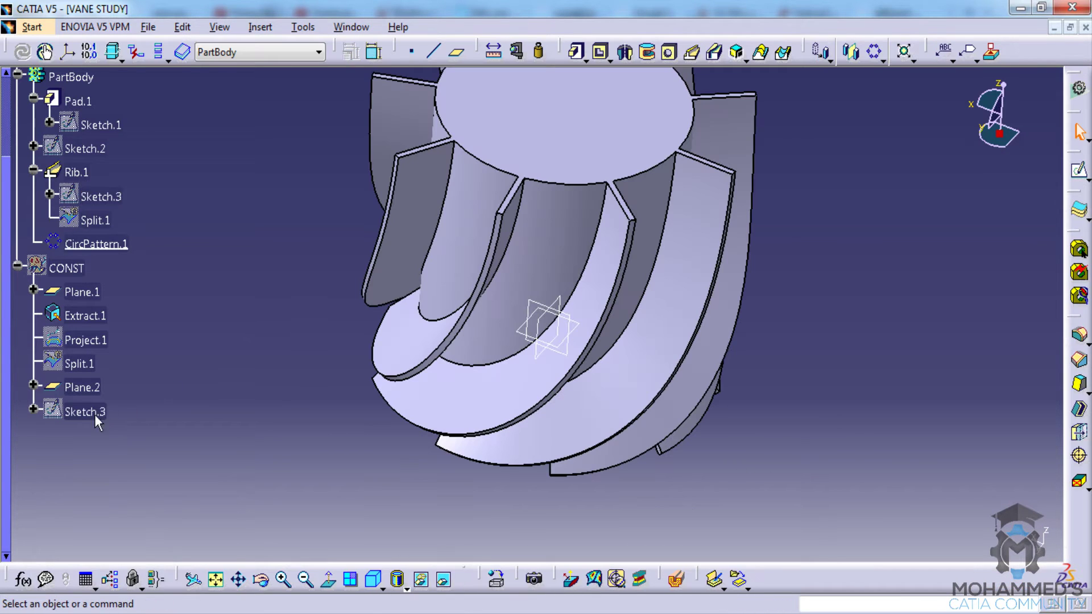
click(94, 415)
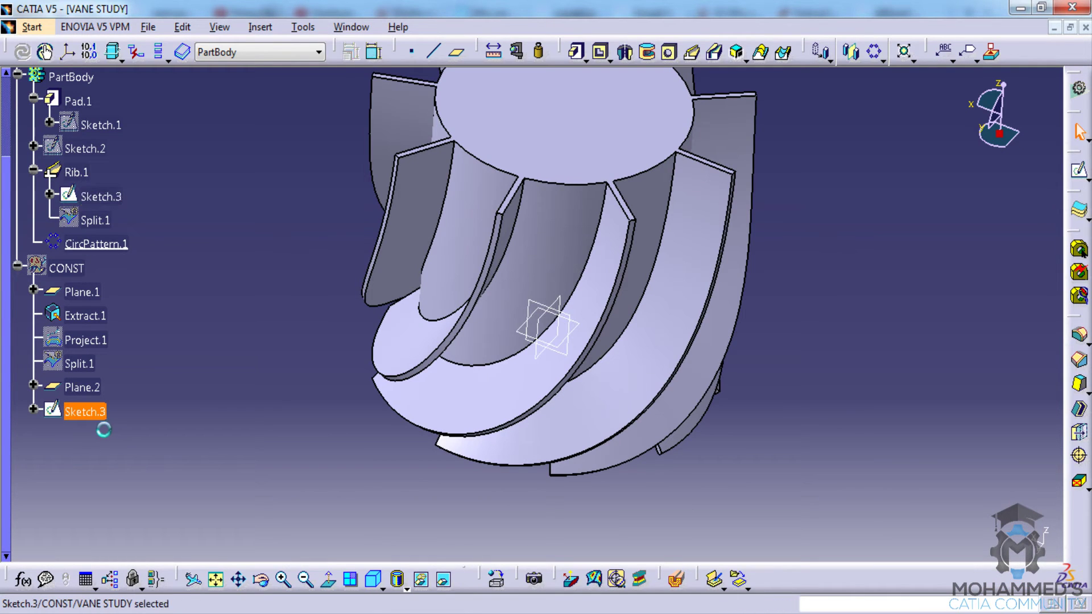
middle_drag(243, 333, 424, 308)
click(193, 275)
mouse_move(193, 275)
middle_down()
mouse_move(441, 269)
mouse_move(518, 189)
mouse_move(455, 254)
mouse_move(367, 264)
middle_up()
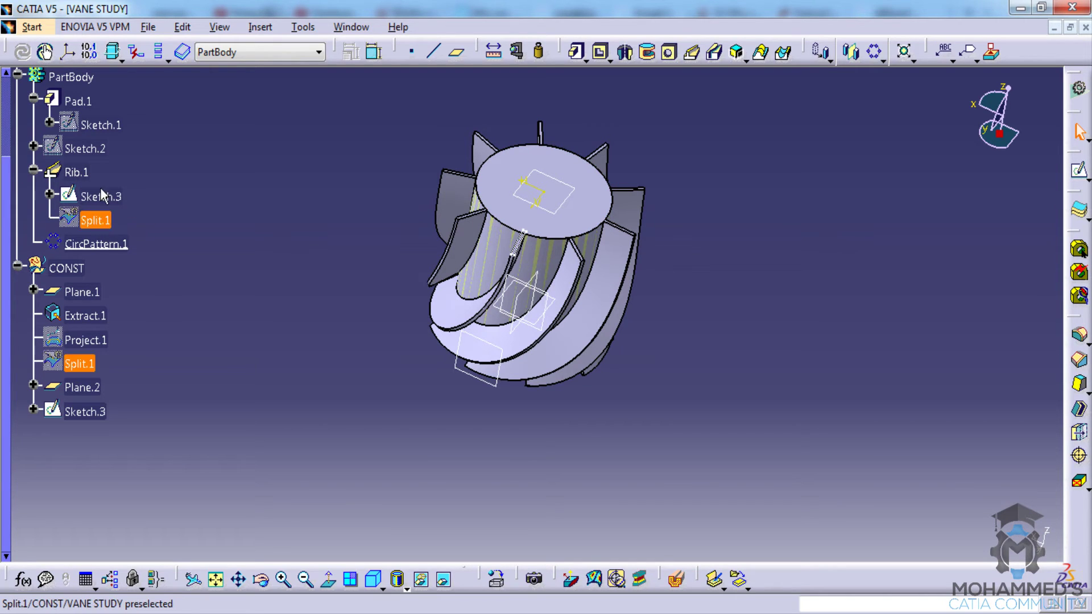
Open Sketch.2 and frame the vane curve with its lower dimensions visible
click(85, 150)
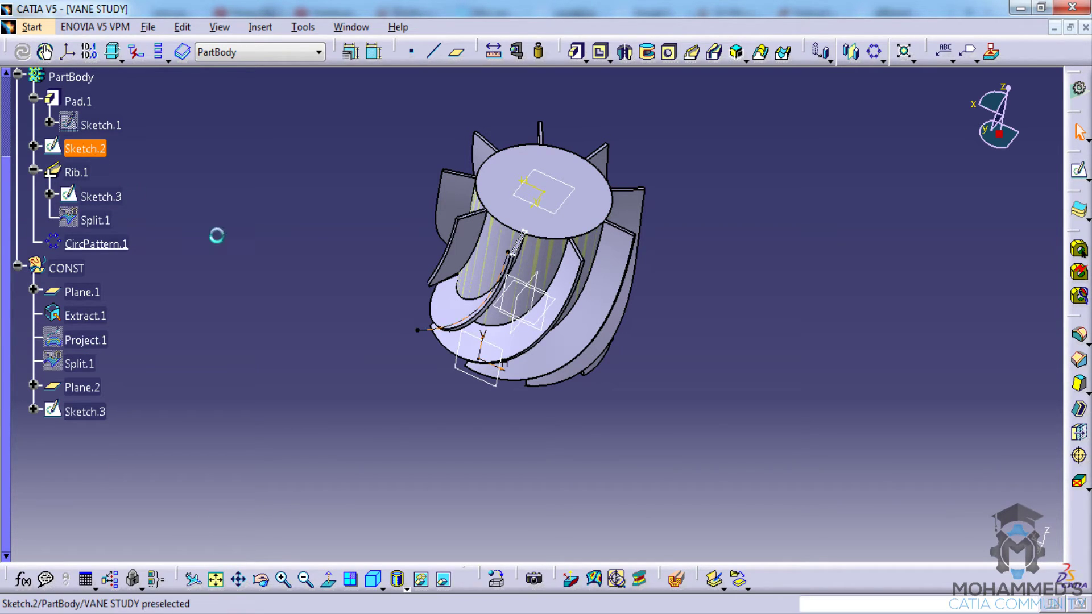
mouse_move(353, 319)
middle_down()
mouse_move(428, 373)
mouse_move(480, 468)
mouse_move(493, 434)
mouse_move(299, 319)
middle_up()
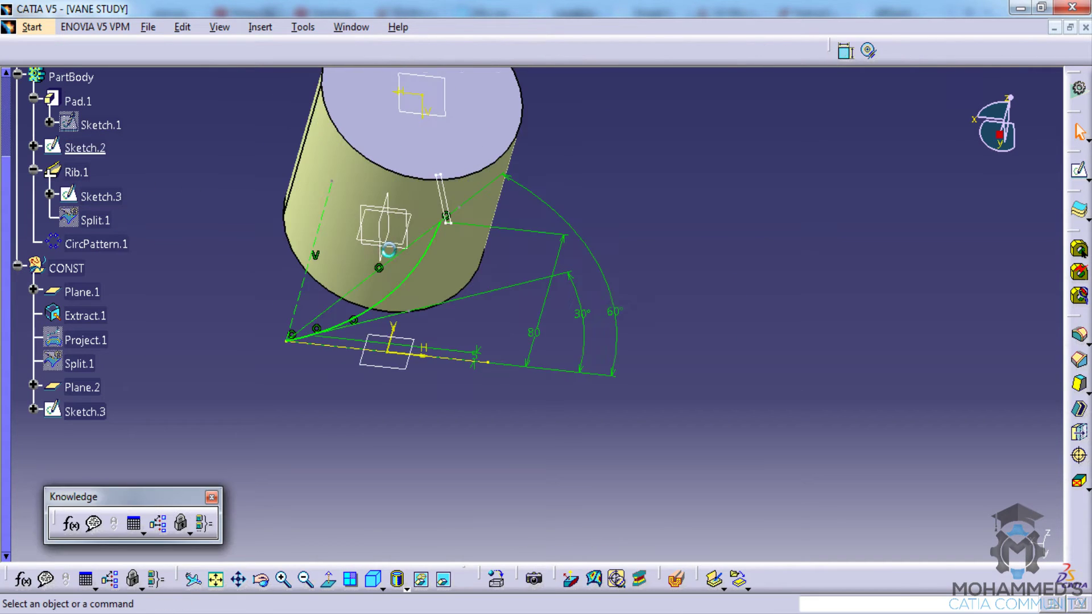
mouse_move(701, 239)
middle_down()
mouse_move(735, 213)
mouse_move(435, 328)
middle_up()
middle_drag(536, 281, 452, 287)
middle_drag(630, 278, 588, 267)
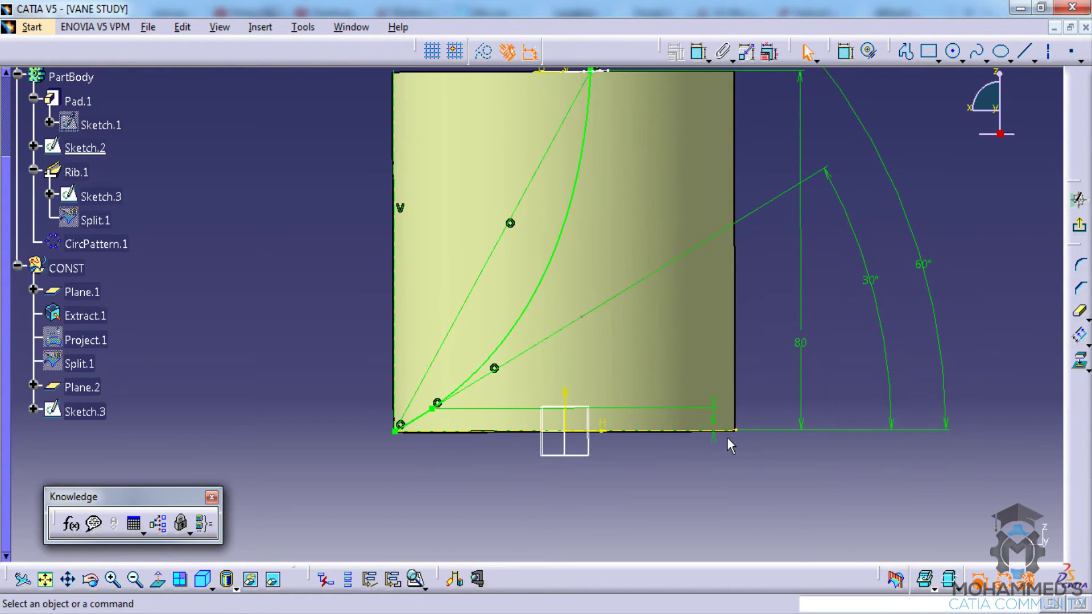
Change the 5mm height dimension to 10mm and the 30° angle to 40°
double_click(716, 424)
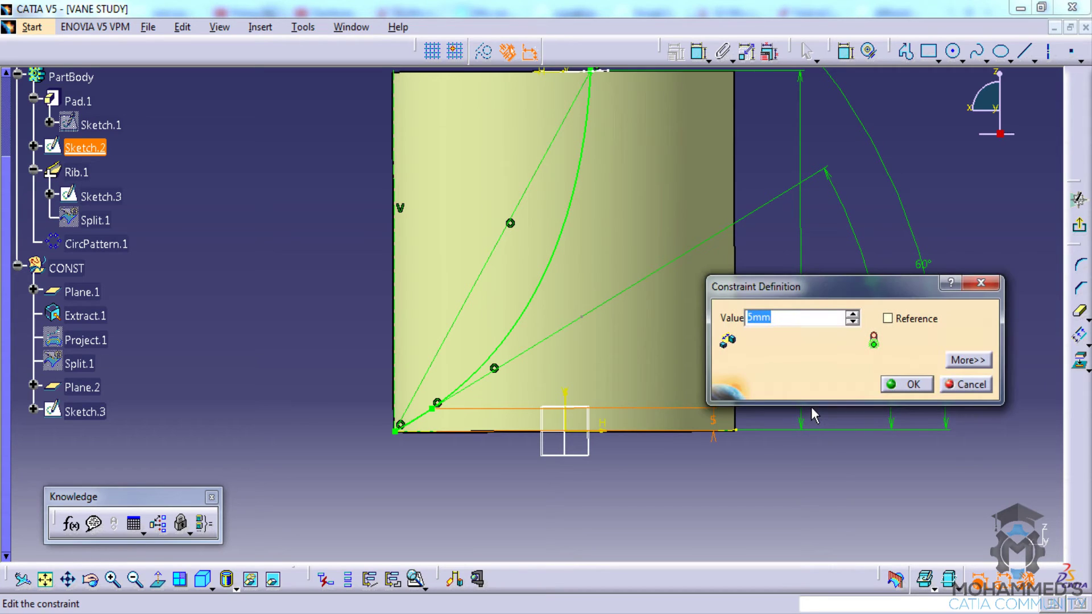
text(10)
key(Return)
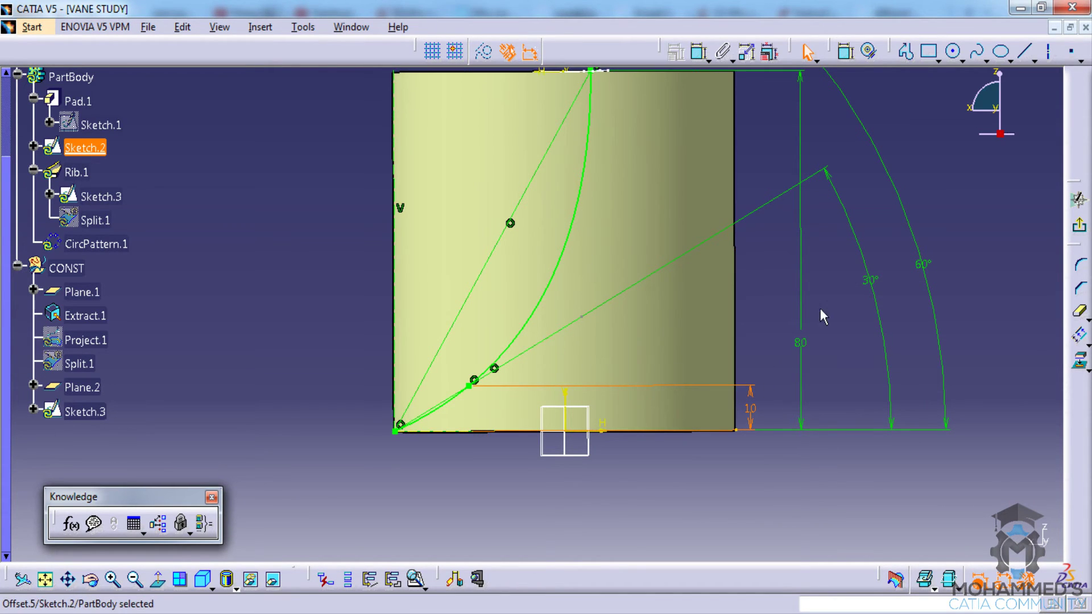
double_click(878, 280)
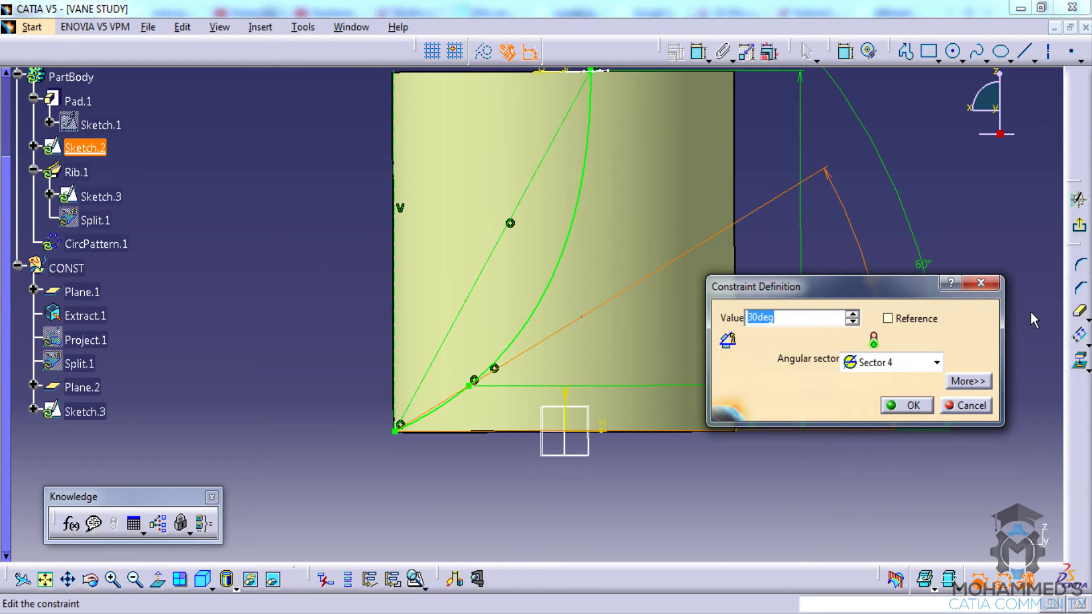
key(Return)
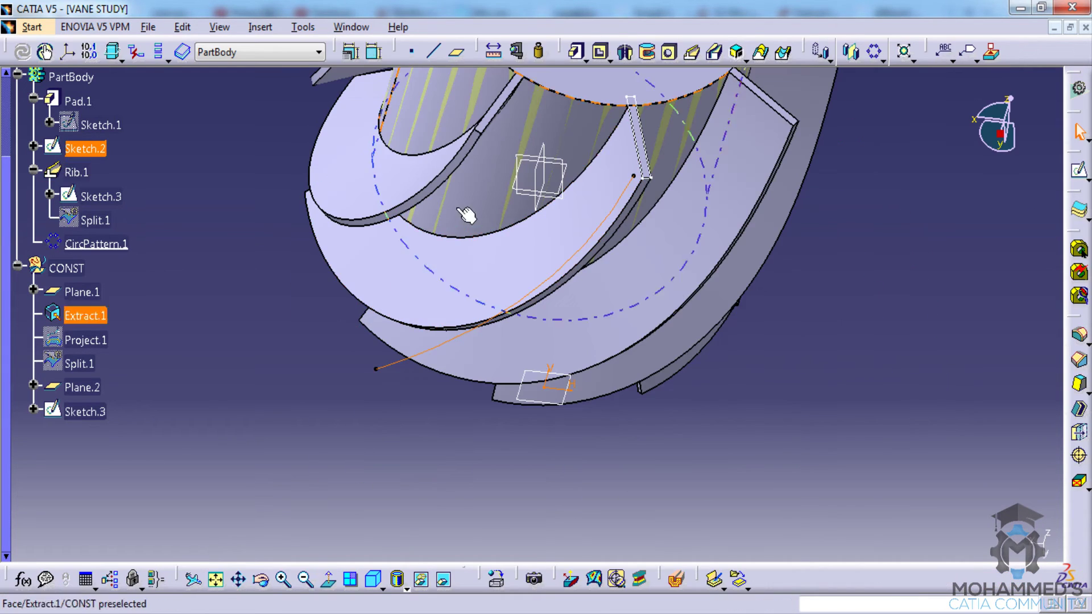
Orbit and zoom around the part to inspect the nine reshaped vanes and their curved edges
mouse_move(463, 212)
middle_down()
mouse_move(506, 267)
mouse_move(449, 193)
mouse_move(517, 166)
mouse_move(538, 110)
mouse_move(666, 213)
mouse_move(658, 103)
mouse_move(515, 339)
mouse_move(520, 394)
middle_up()
middle_drag(479, 331, 526, 288)
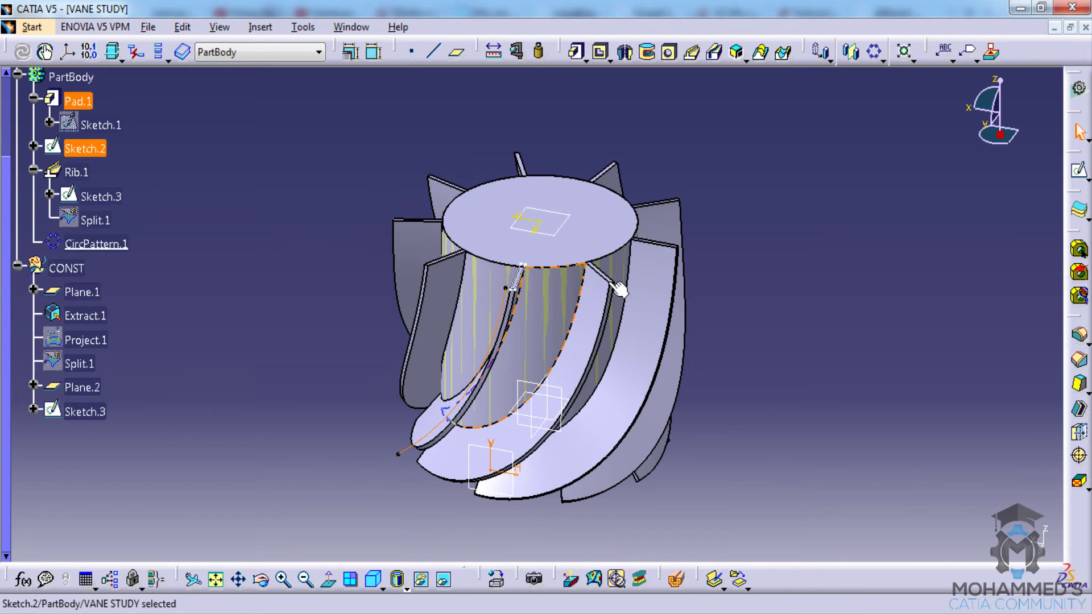
middle_drag(523, 312, 581, 244)
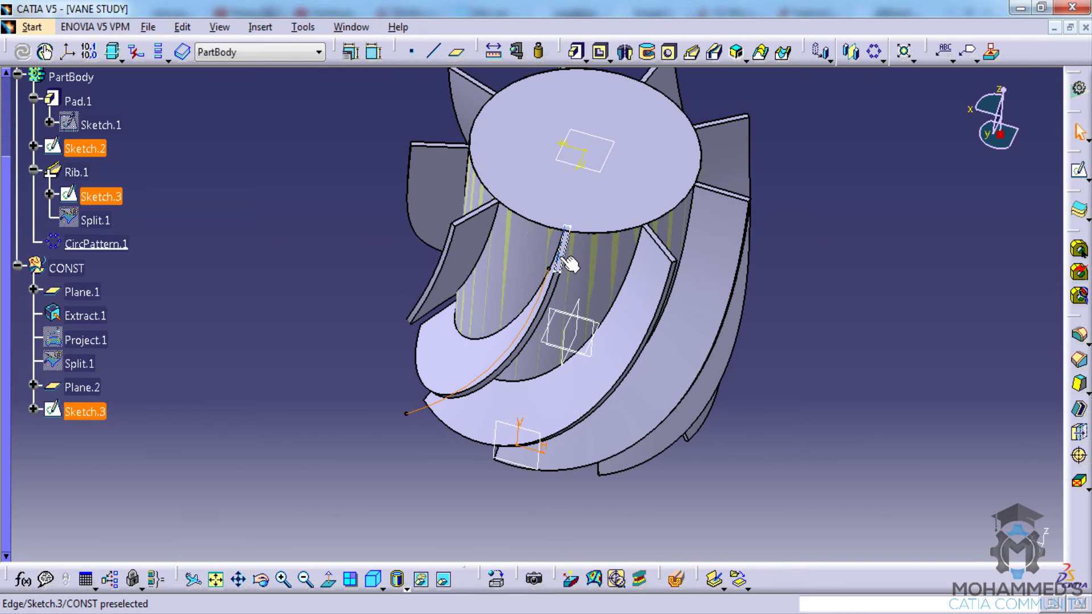
middle_drag(565, 276, 524, 244)
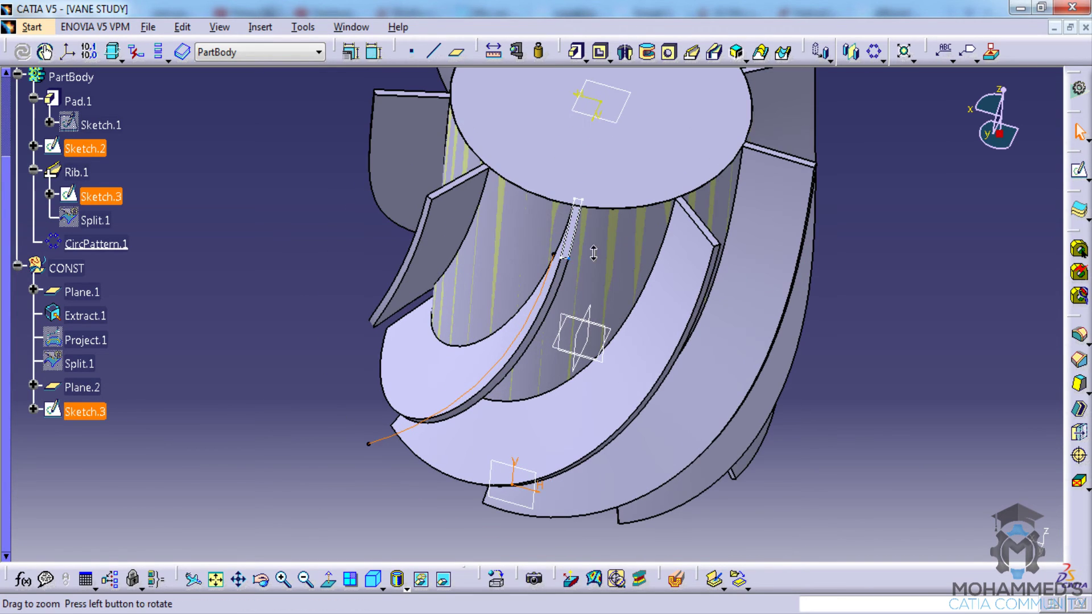
middle_drag(580, 224, 585, 266)
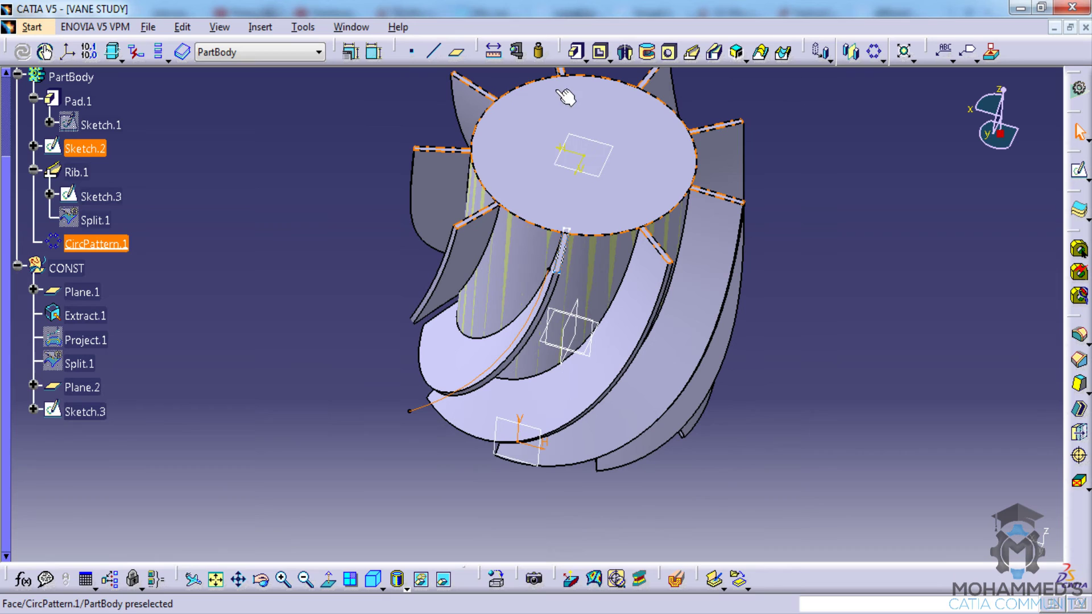
click(621, 194)
middle_drag(621, 194, 552, 232)
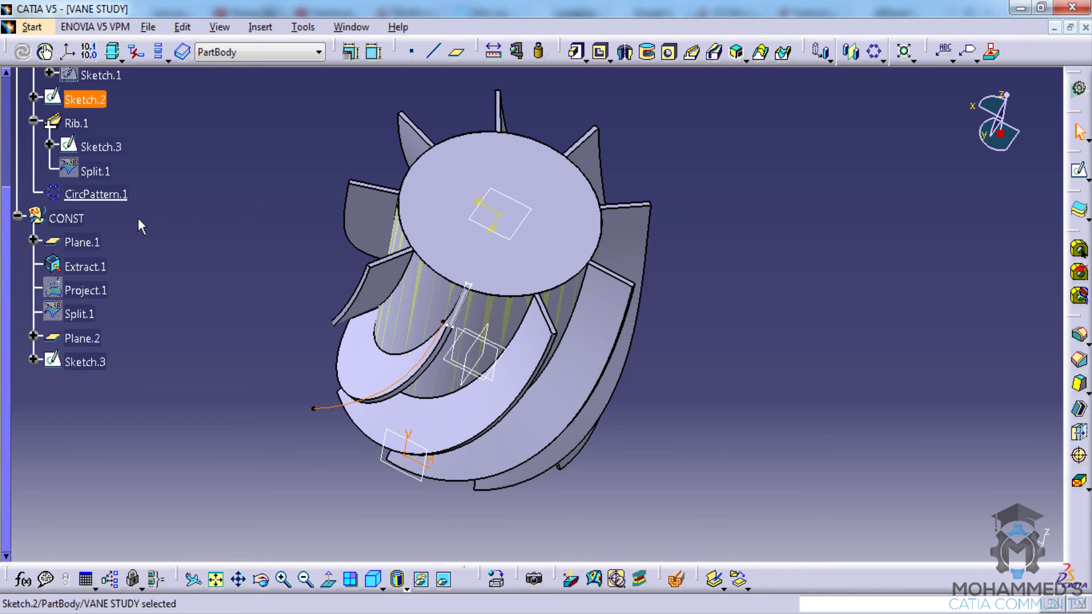
scroll(151, 169, up, 2)
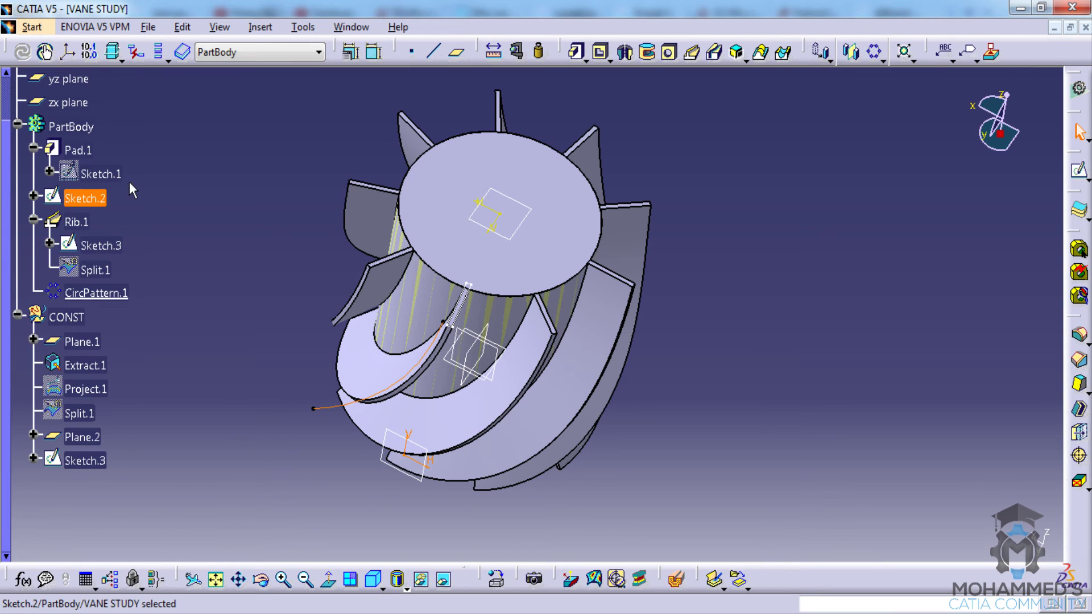
scroll(95, 132, up, 2)
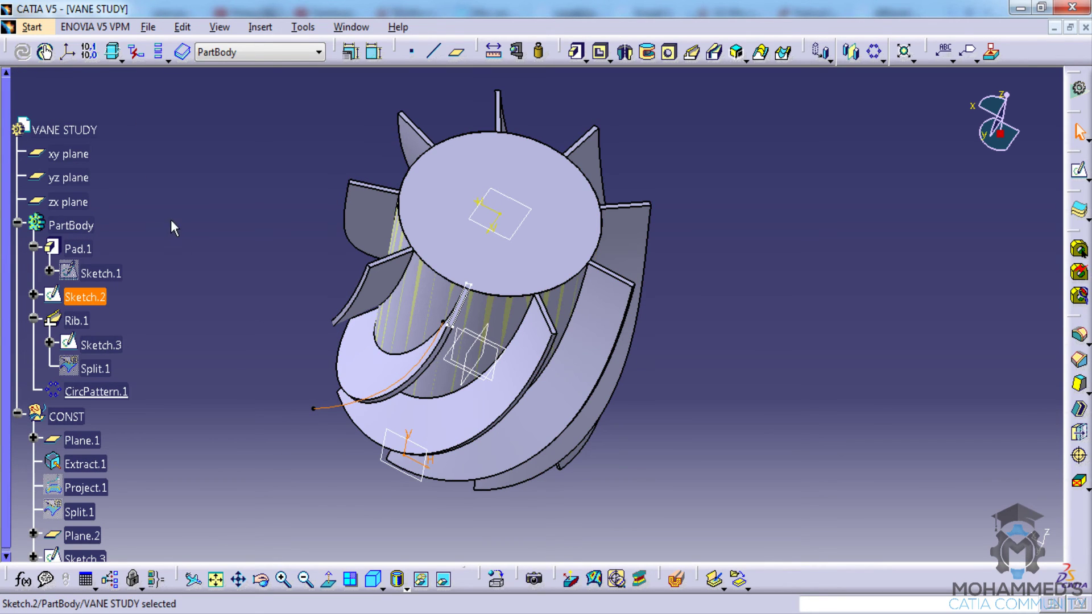
click(128, 242)
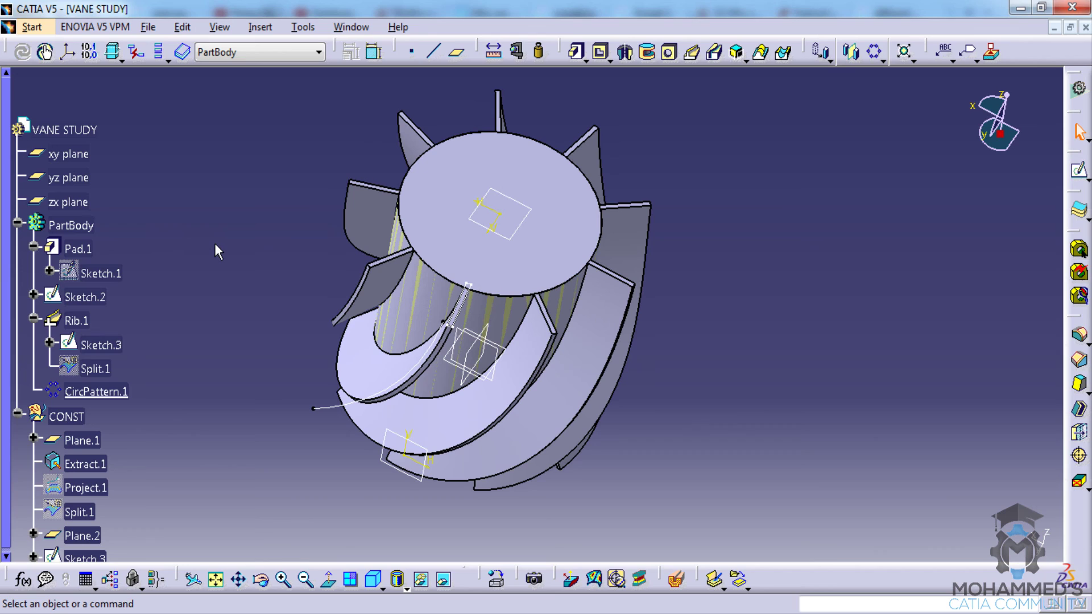